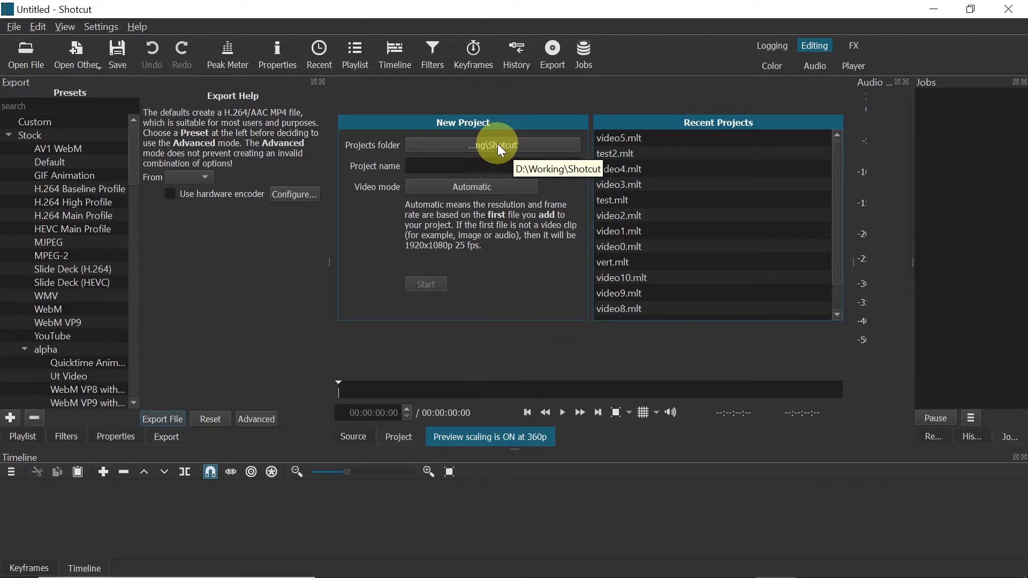
- Create a new project named video6 with the Automatic video mode
{"action": "left_click", "coordinate": [454, 163]}
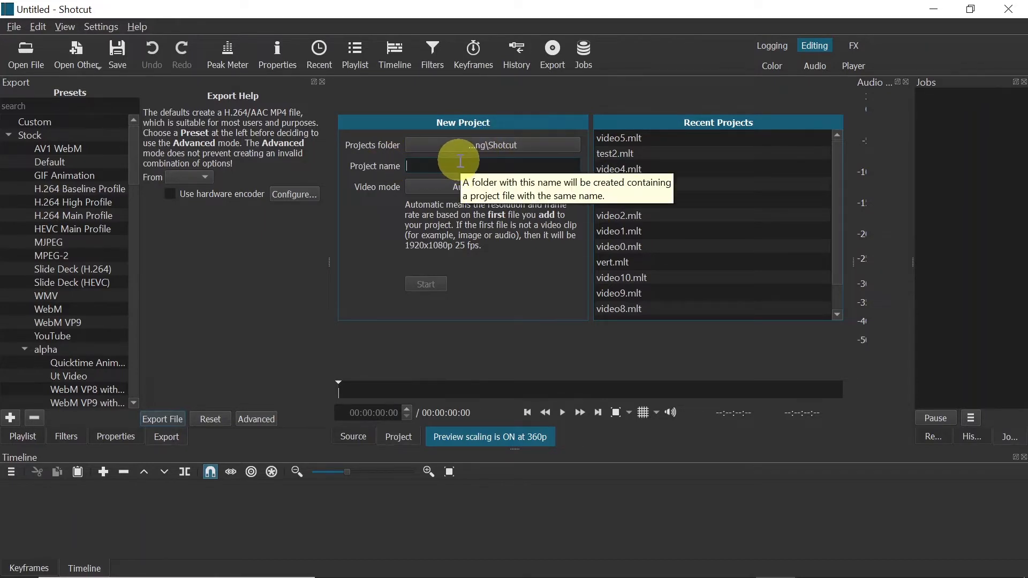
{"action": "left_click", "coordinate": [432, 187]}
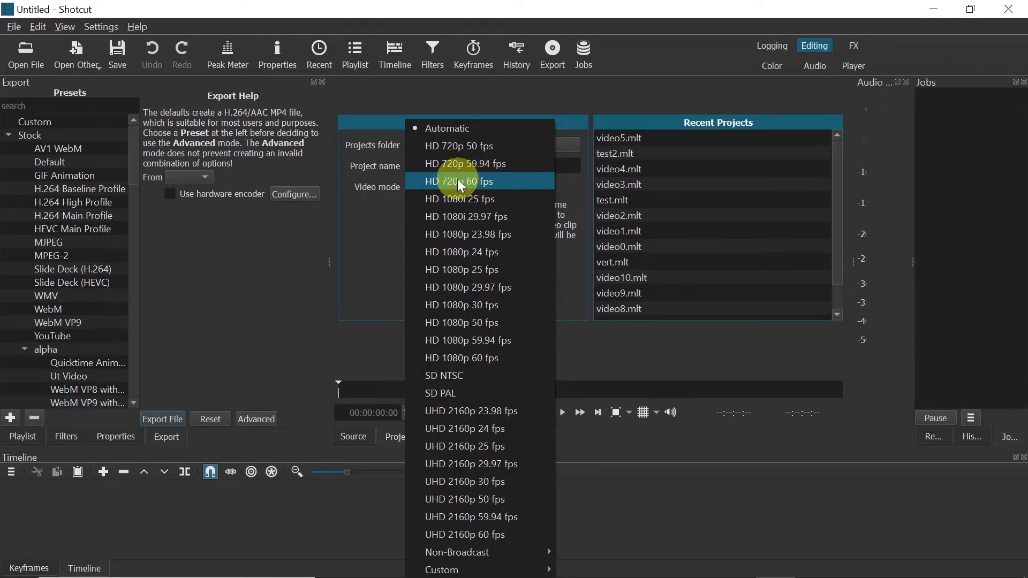
{"action": "left_click", "coordinate": [459, 131]}
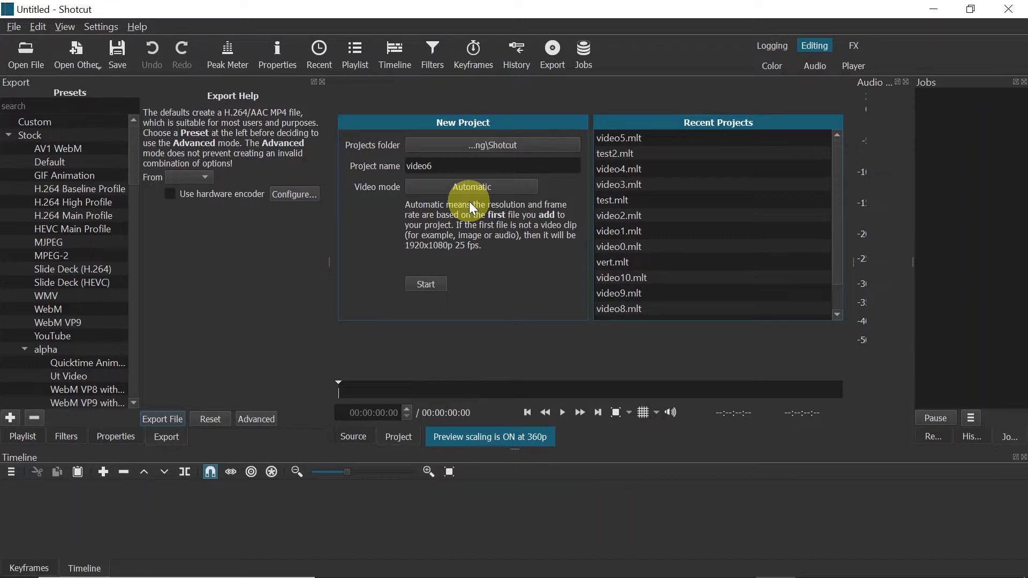
{"action": "left_click", "coordinate": [429, 285]}
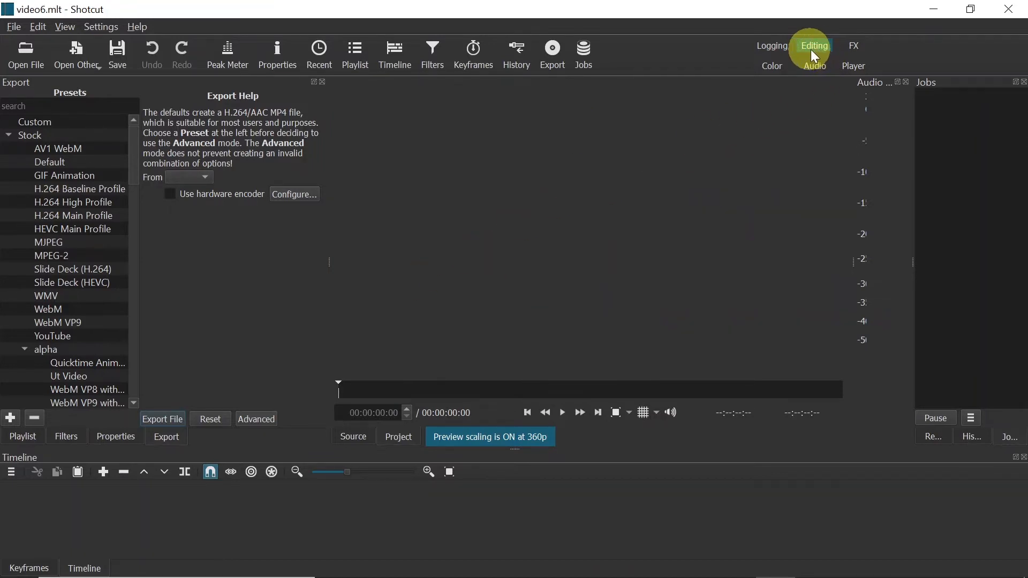
{"action": "left_click", "coordinate": [64, 27]}
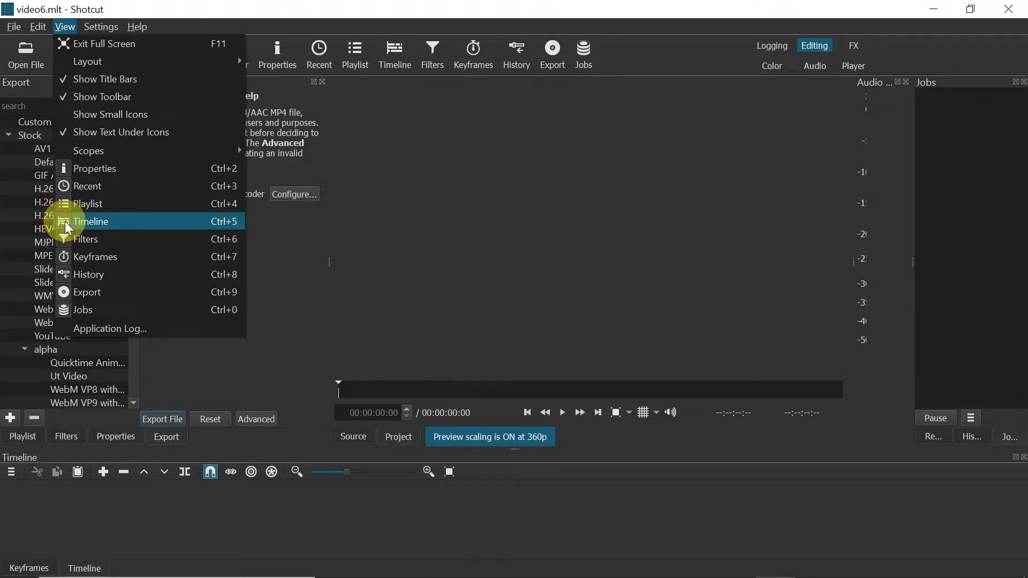
{"action": "left_click", "coordinate": [189, 374]}
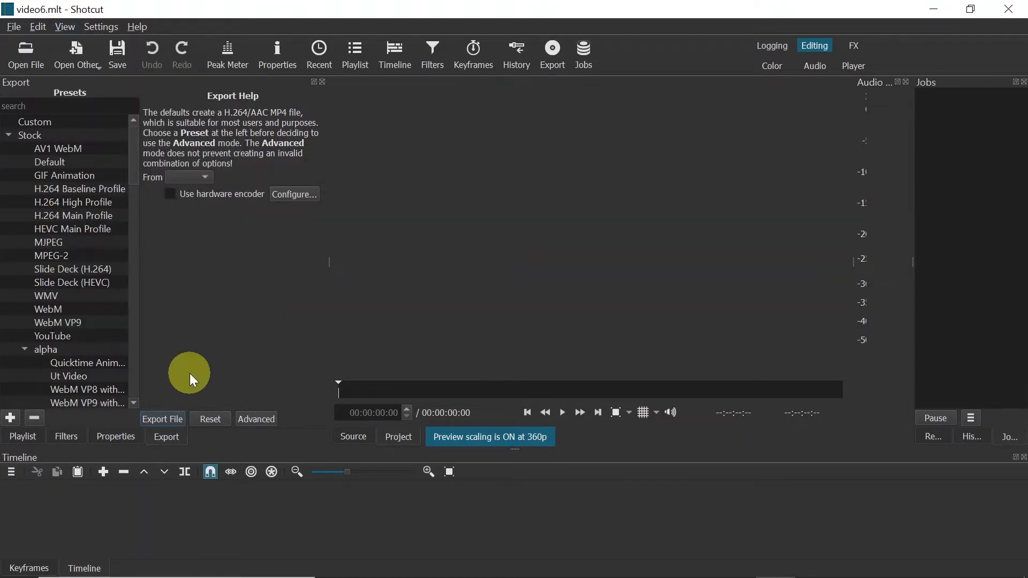
- Add Ink - 64633.mp4 from the shotcut downloads folder to the playlist and play a preview of it
{"action": "left_click", "coordinate": [29, 436]}
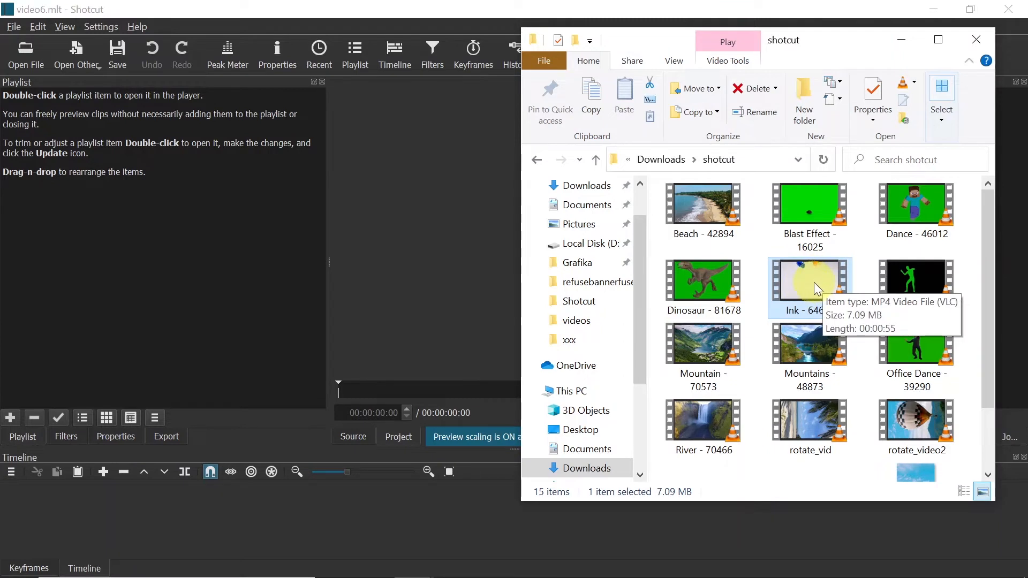
{"action": "mouse_move", "coordinate": [818, 283]}
{"action": "left_mouse_down"}
{"action": "mouse_move", "coordinate": [268, 193]}
{"action": "mouse_move", "coordinate": [136, 188]}
{"action": "mouse_move", "coordinate": [141, 180]}
{"action": "mouse_move", "coordinate": [142, 203]}
{"action": "mouse_move", "coordinate": [147, 194]}
{"action": "left_mouse_up"}
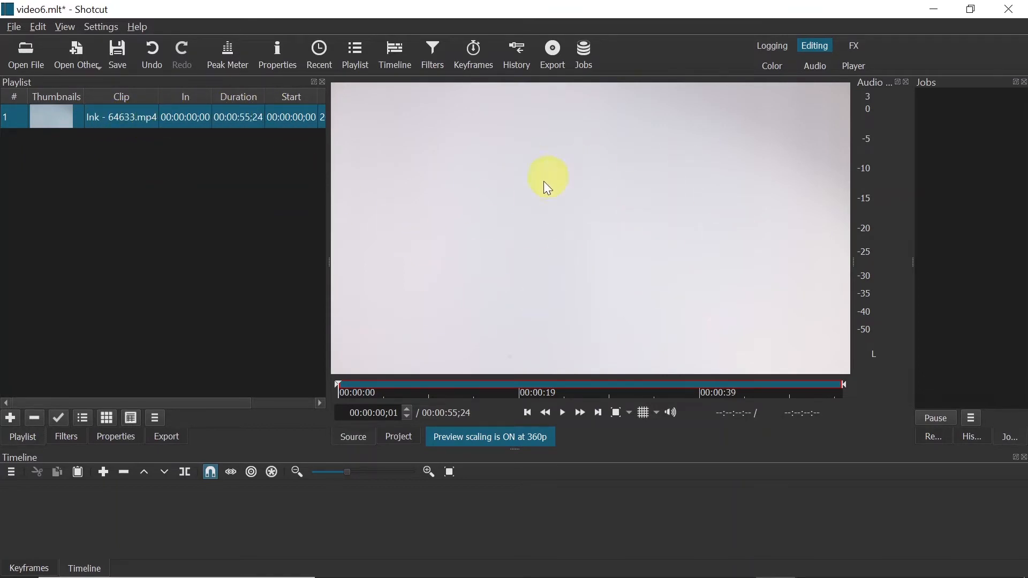
{"action": "left_click", "coordinate": [562, 412]}
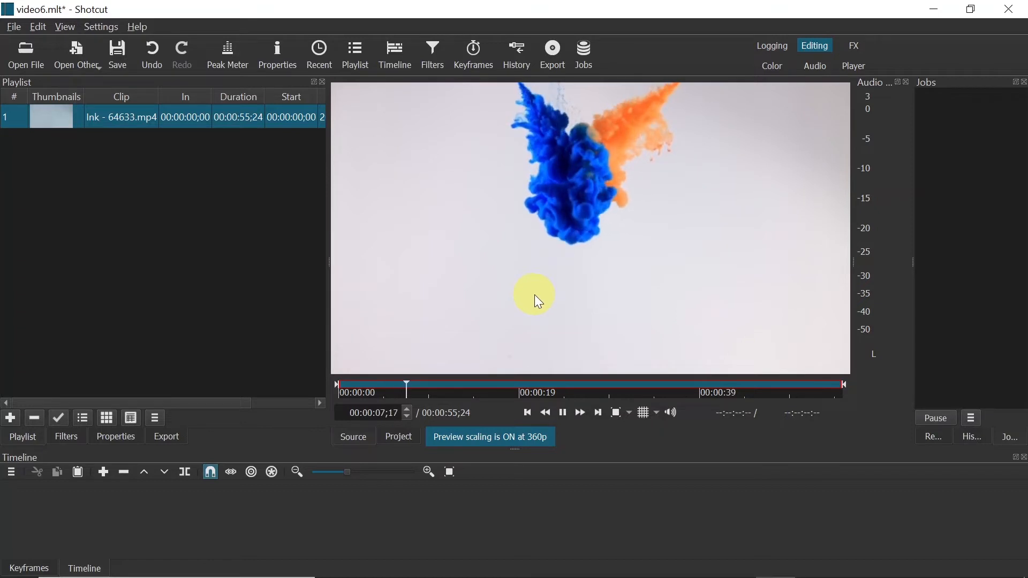
{"action": "key", "text": "space"}
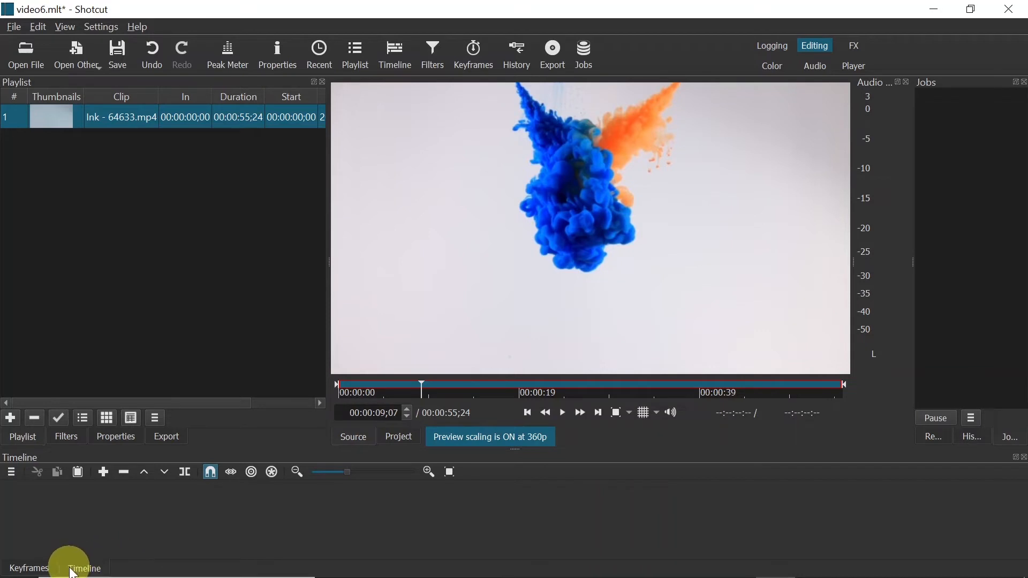
- Place the Ink - 64633.mp4 clip from the playlist on the timeline as video track V1
{"action": "left_click_drag", "start_coordinate": [135, 115], "coordinate": [181, 513]}
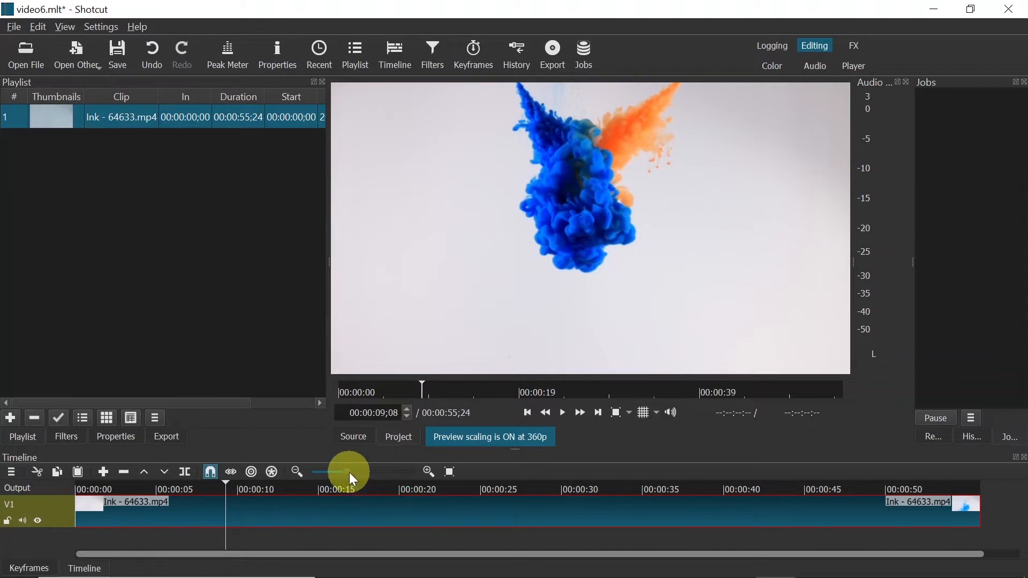
{"action": "left_click_drag", "start_coordinate": [344, 471], "coordinate": [339, 470]}
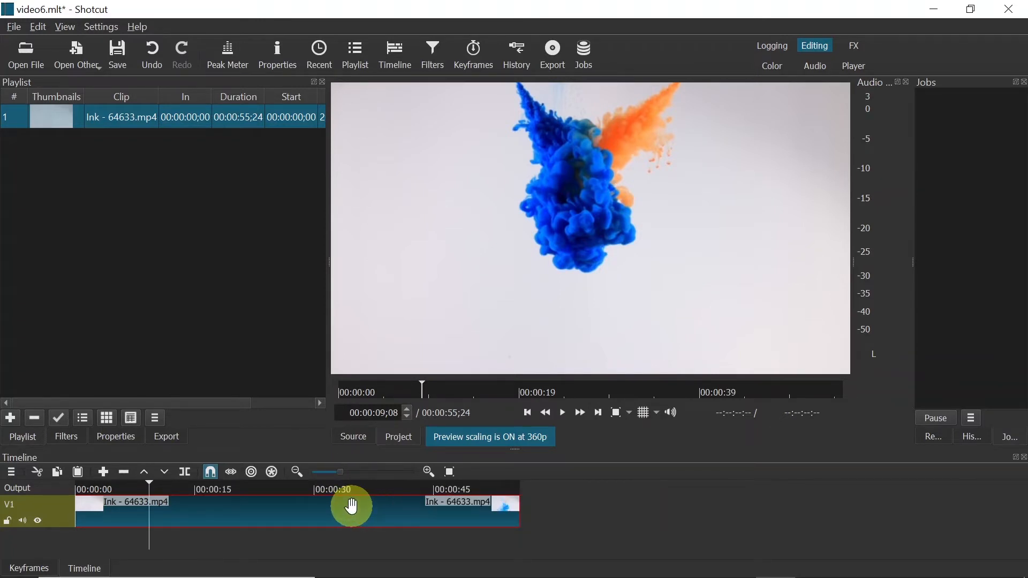
{"action": "scroll", "coordinate": [355, 510], "scroll_direction": "up", "scroll_amount": 2}
{"action": "scroll", "coordinate": [354, 508], "scroll_direction": "down", "scroll_amount": 2}
{"action": "scroll", "coordinate": [354, 507], "scroll_direction": "up", "scroll_amount": 1}
- Split the timeline clip at 00:00:26;11 and trim the end of its second part to 00:00:38;07
{"action": "left_click", "coordinate": [398, 487]}
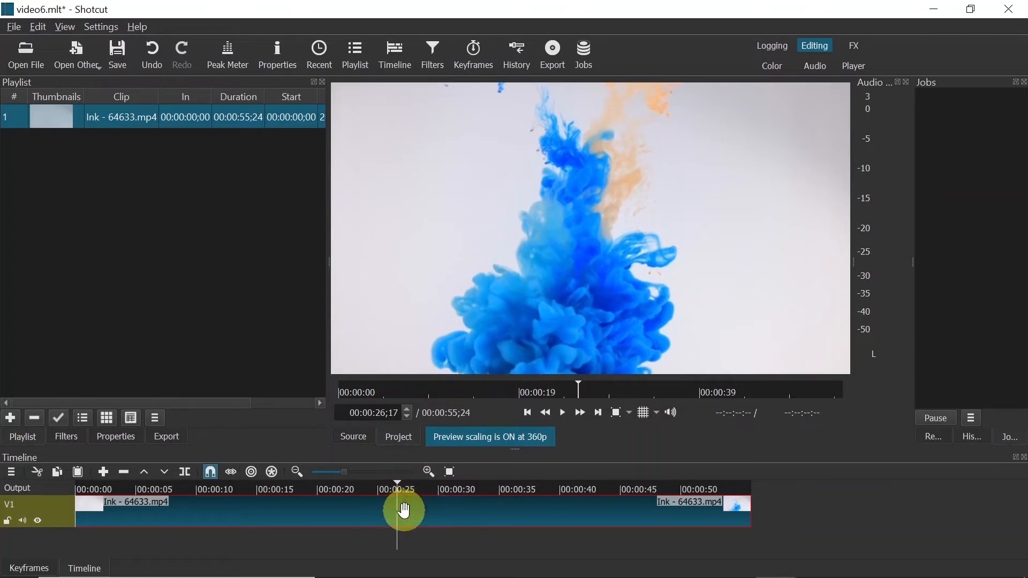
{"action": "left_click", "coordinate": [394, 481]}
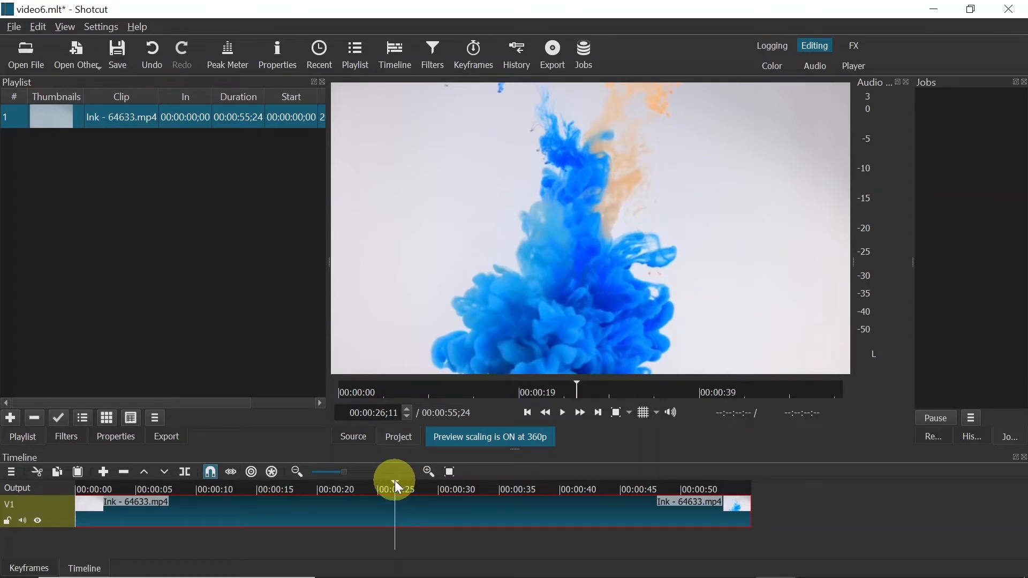
{"action": "key", "text": "s"}
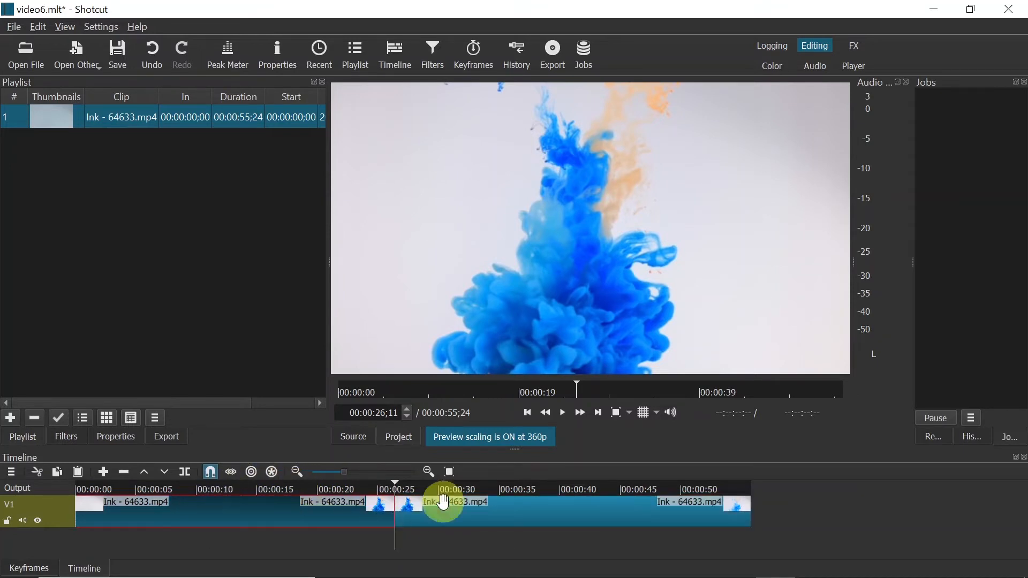
{"action": "left_click_drag", "start_coordinate": [463, 486], "coordinate": [539, 480]}
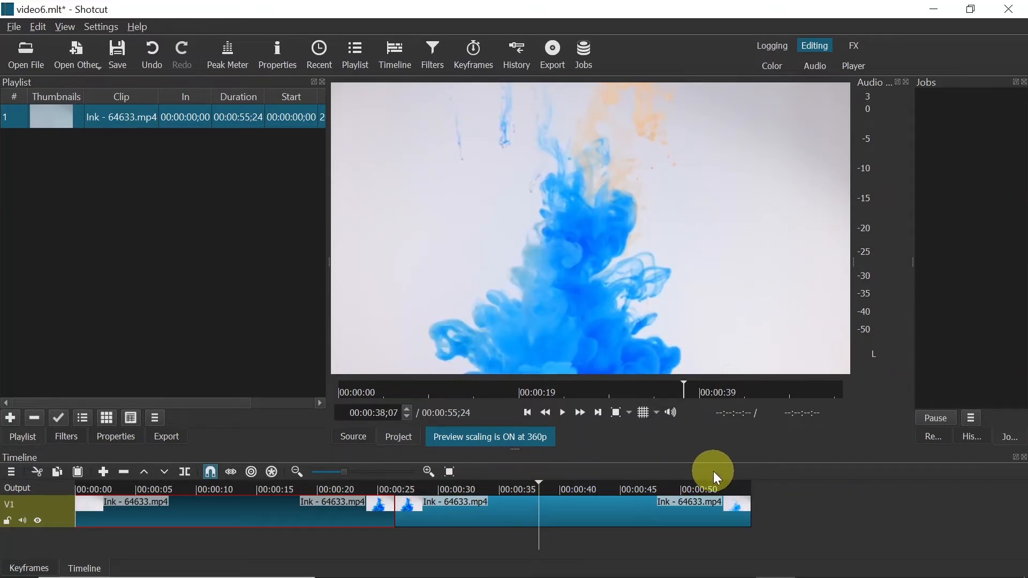
{"action": "key", "text": "]"}
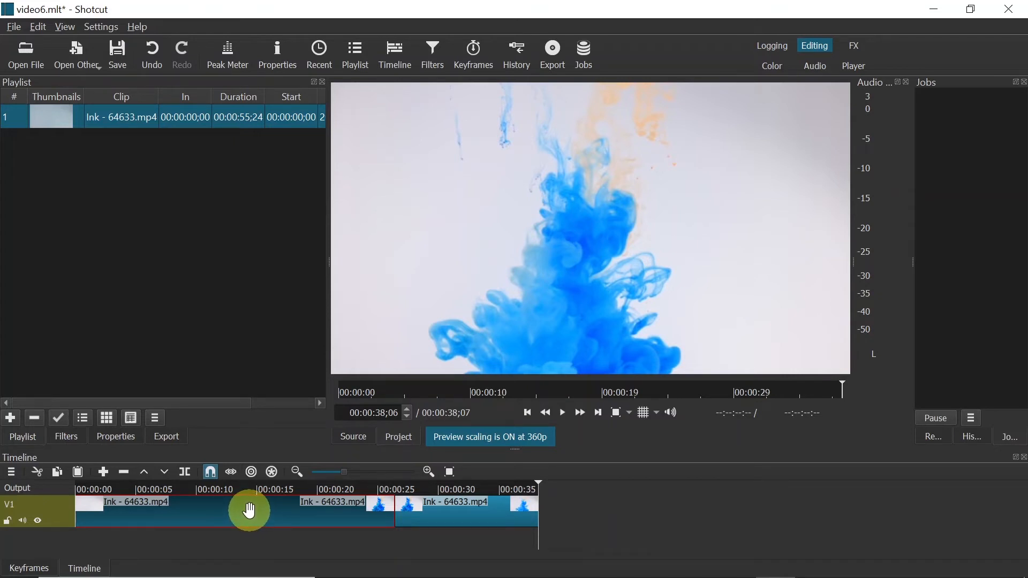
- Set the playback speed of the first part of the clip to 7x
{"action": "left_click", "coordinate": [126, 441]}
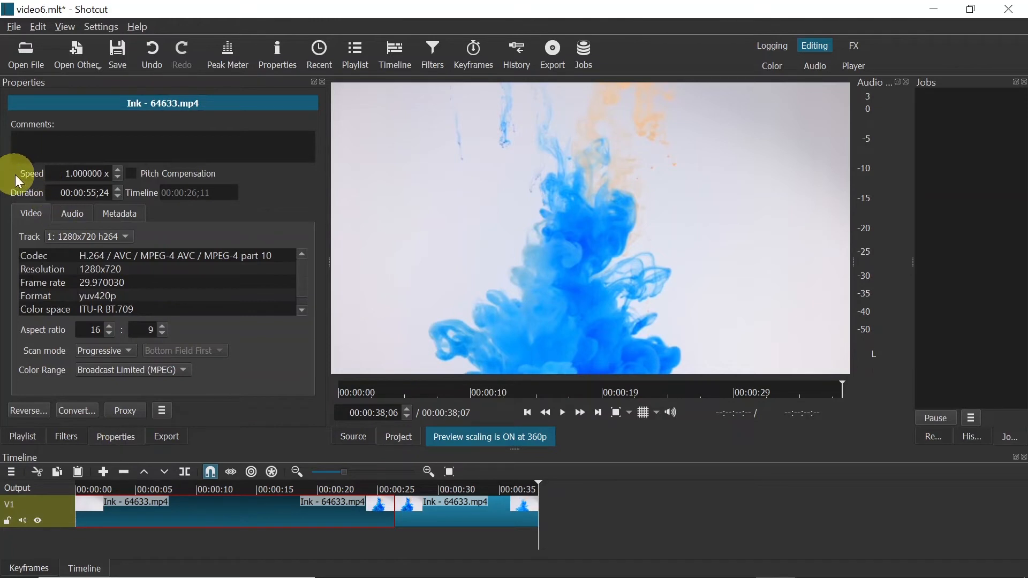
{"action": "left_click", "coordinate": [119, 170]}
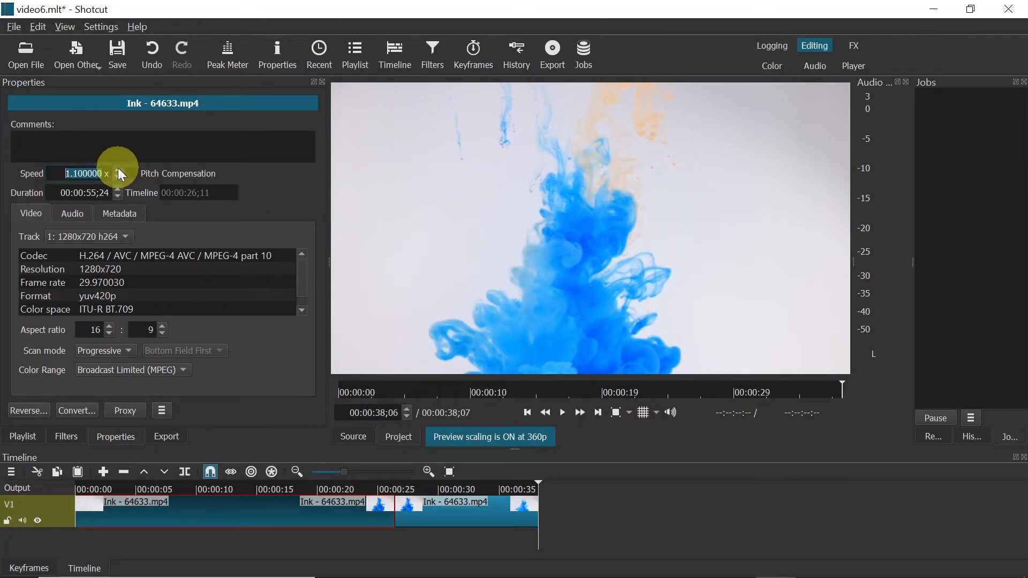
{"action": "left_click", "coordinate": [121, 170]}
{"action": "left_click", "coordinate": [121, 170]}
{"action": "left_click", "coordinate": [122, 170]}
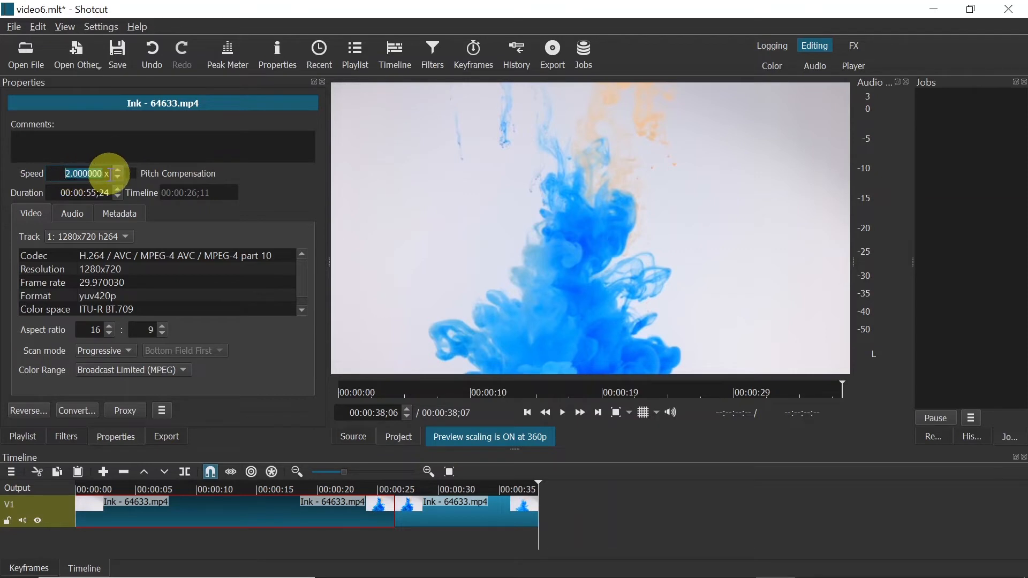
{"action": "left_click", "coordinate": [119, 170]}
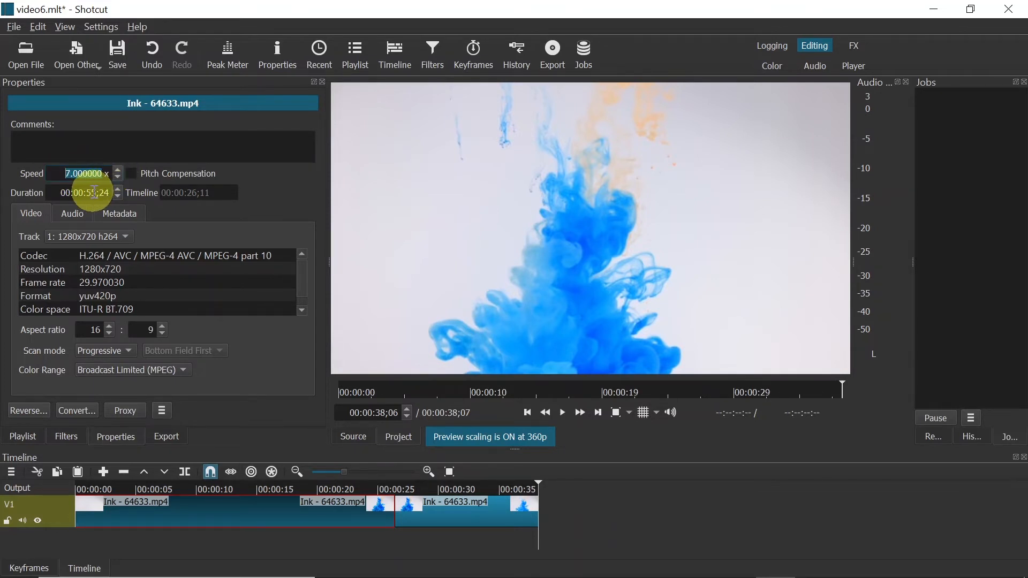
{"action": "left_click", "coordinate": [54, 146]}
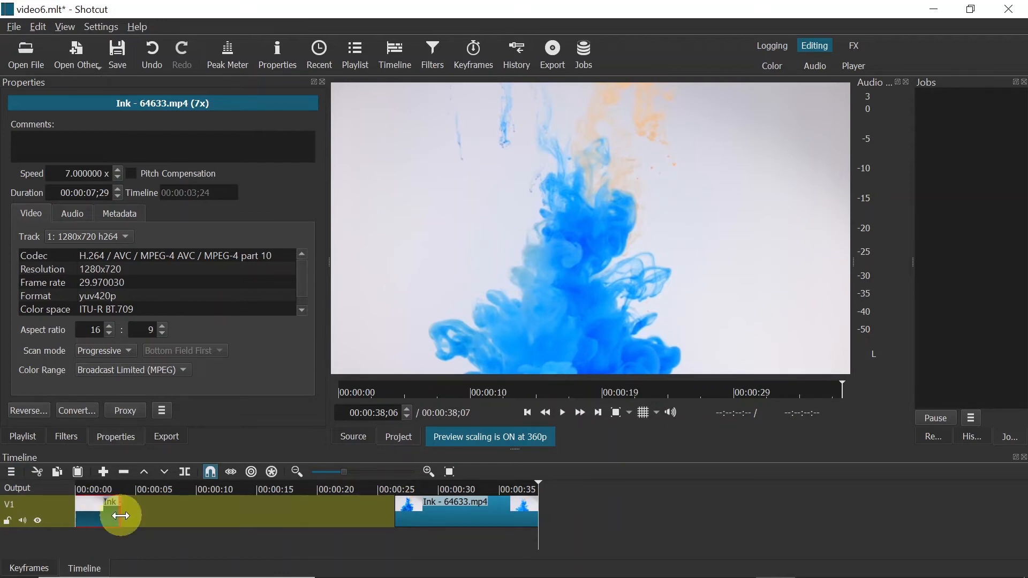
- Remove the empty gap between the two clip parts on track V1
{"action": "right_click", "coordinate": [195, 517]}
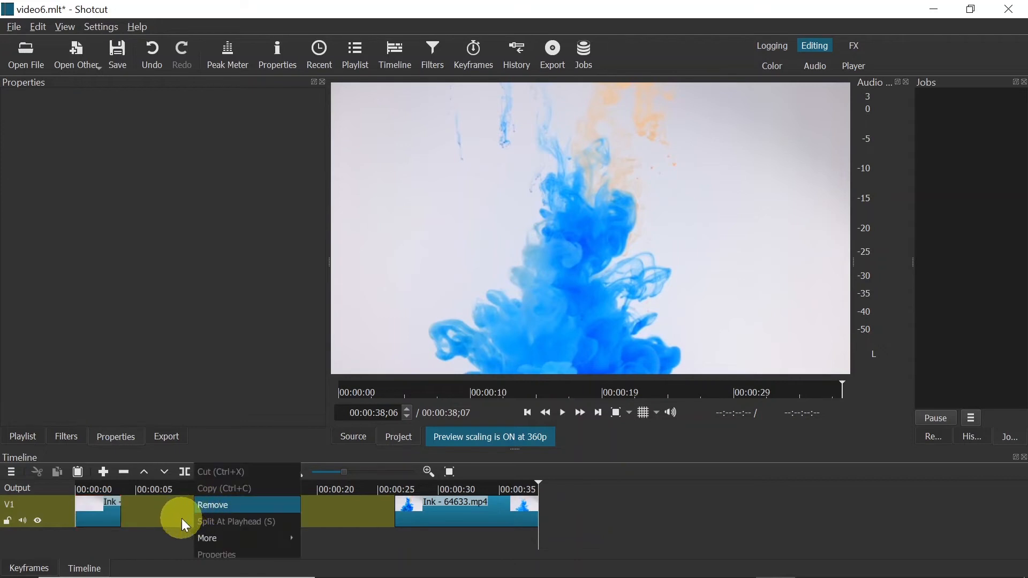
{"action": "left_click", "coordinate": [191, 513]}
{"action": "right_click", "coordinate": [201, 517]}
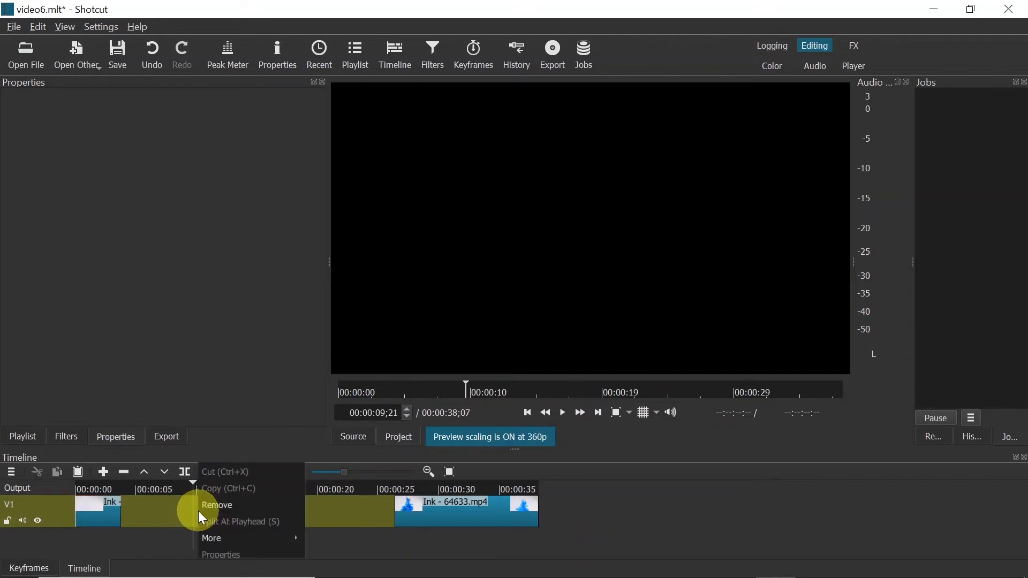
{"action": "left_click", "coordinate": [217, 505]}
- Play the timeline from the start to check the sped-up part and the normal-speed part
{"action": "left_click_drag", "start_coordinate": [118, 505], "coordinate": [70, 496]}
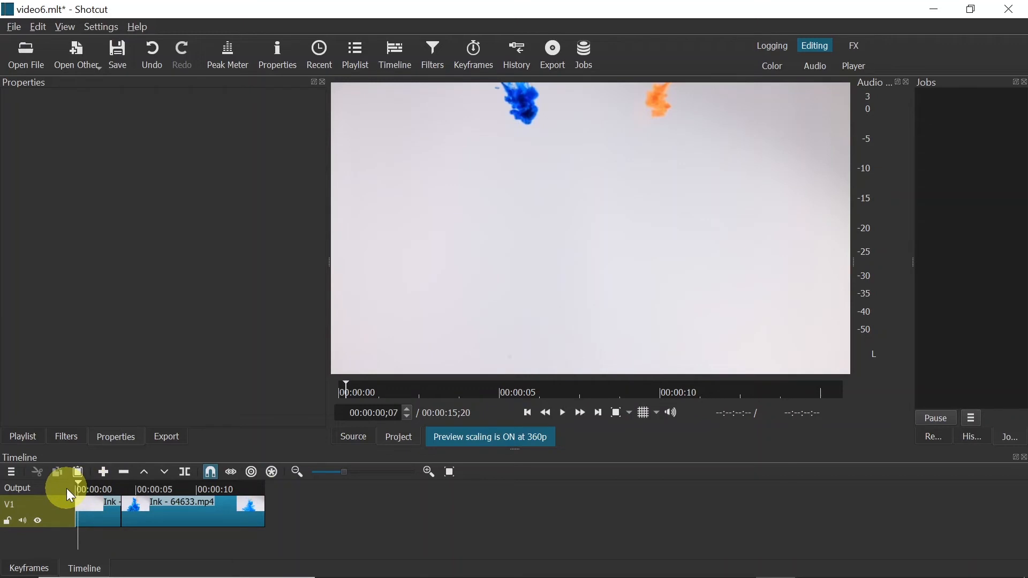
{"action": "key", "text": "Home"}
{"action": "key", "text": "space"}
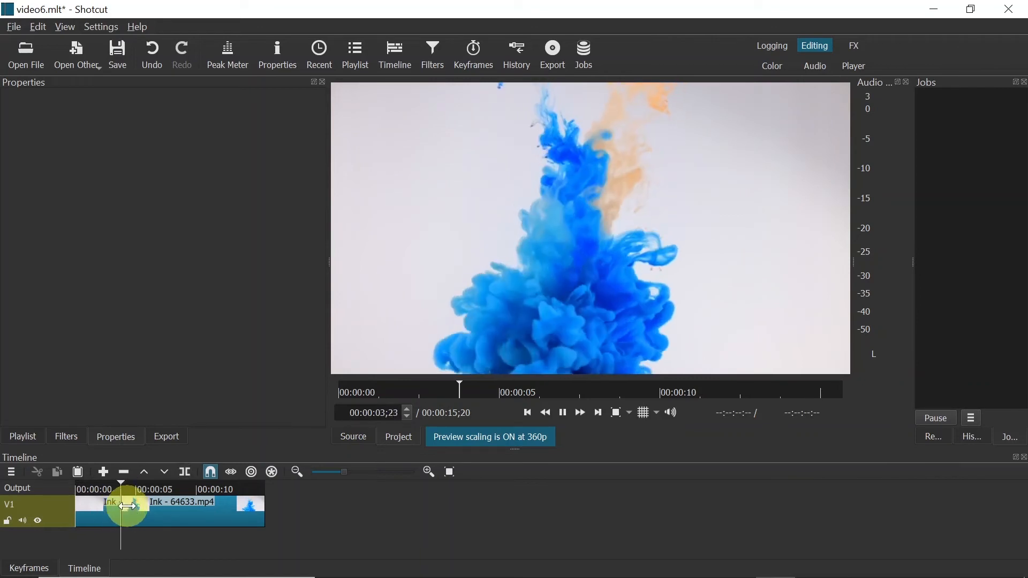
{"action": "left_click_drag", "start_coordinate": [169, 500], "coordinate": [266, 502]}
{"action": "left_click", "coordinate": [620, 301]}
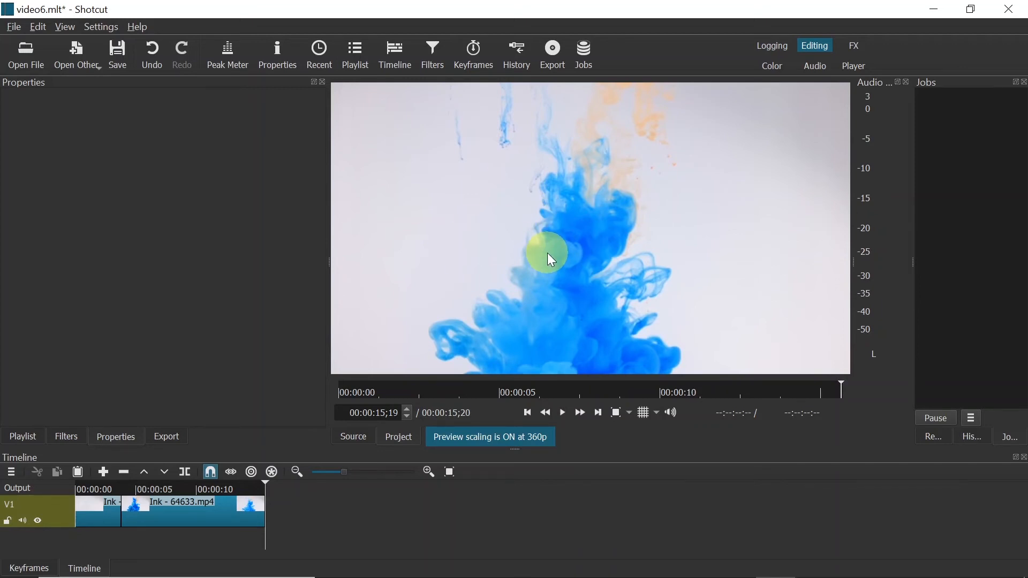
{"action": "left_click", "coordinate": [91, 489]}
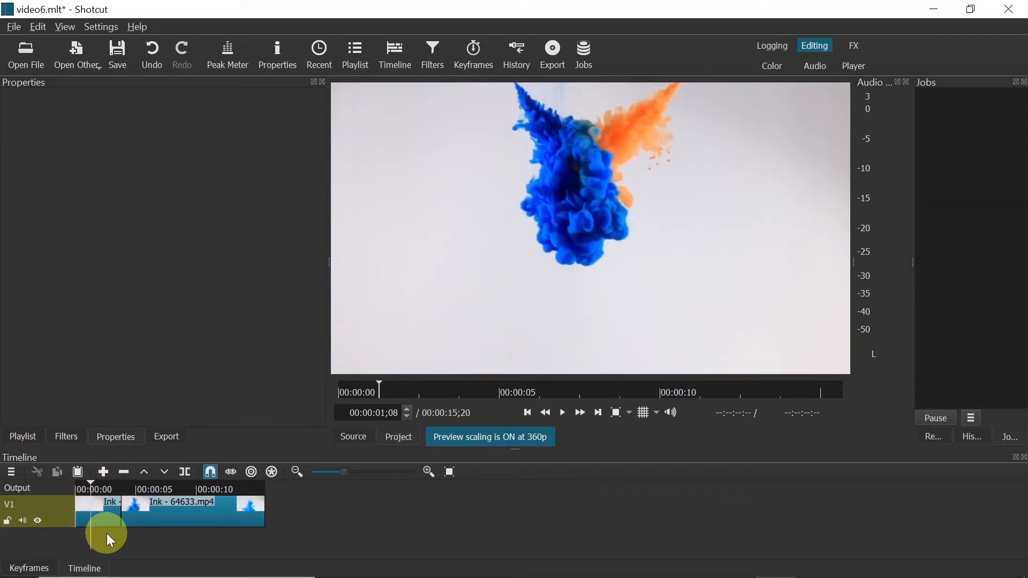
- Export the timeline with the H.264 Main Profile preset as an mp4 file named video6 in the Shotcut folder
{"action": "left_click", "coordinate": [552, 59]}
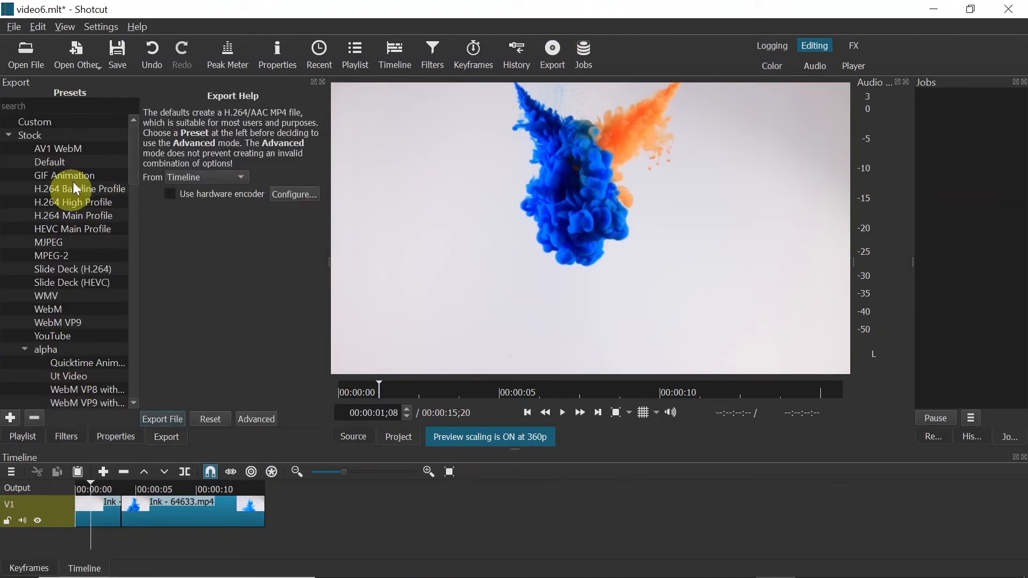
{"action": "left_click", "coordinate": [78, 218]}
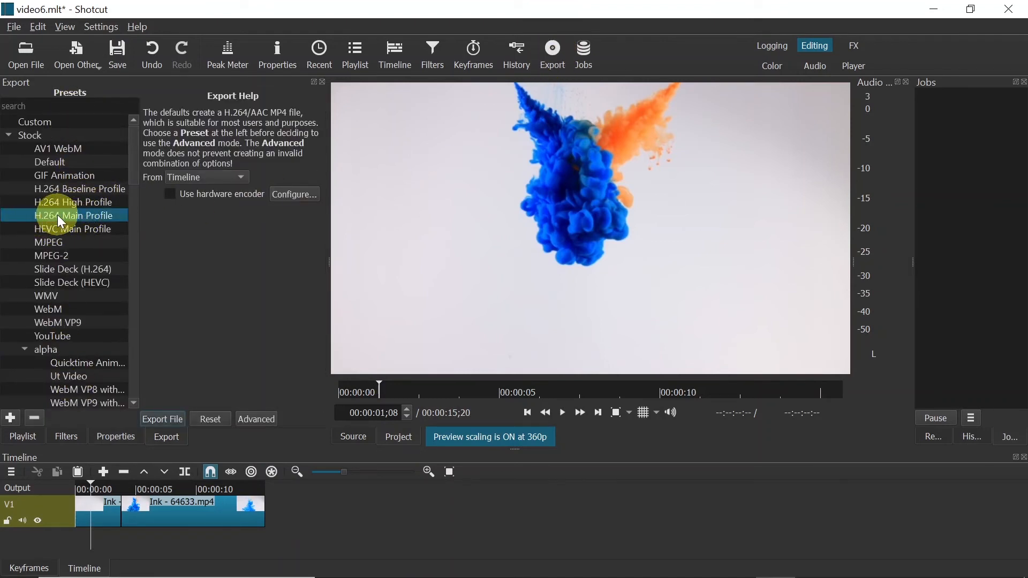
{"action": "left_click", "coordinate": [158, 419]}
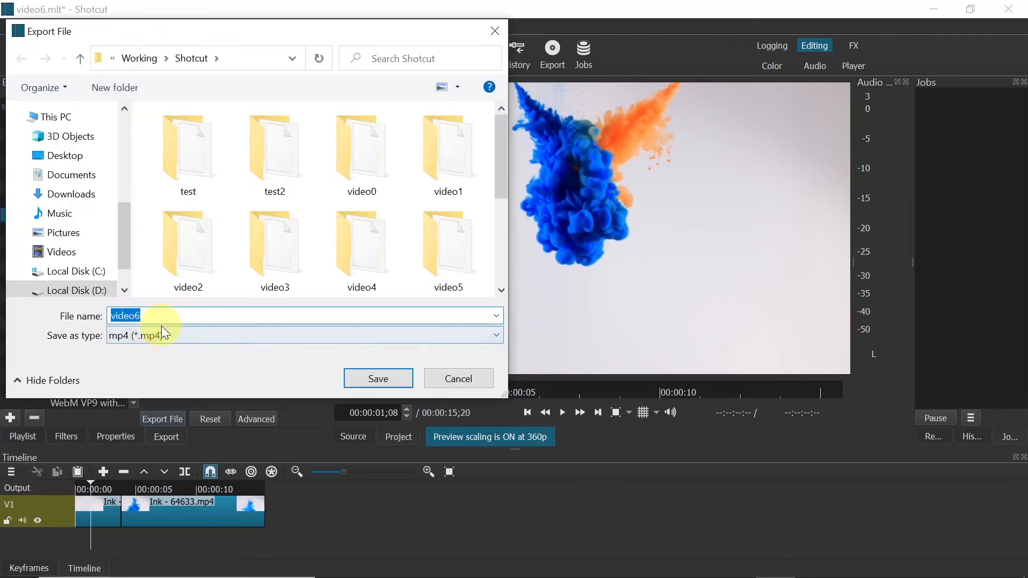
{"action": "left_click", "coordinate": [378, 380]}
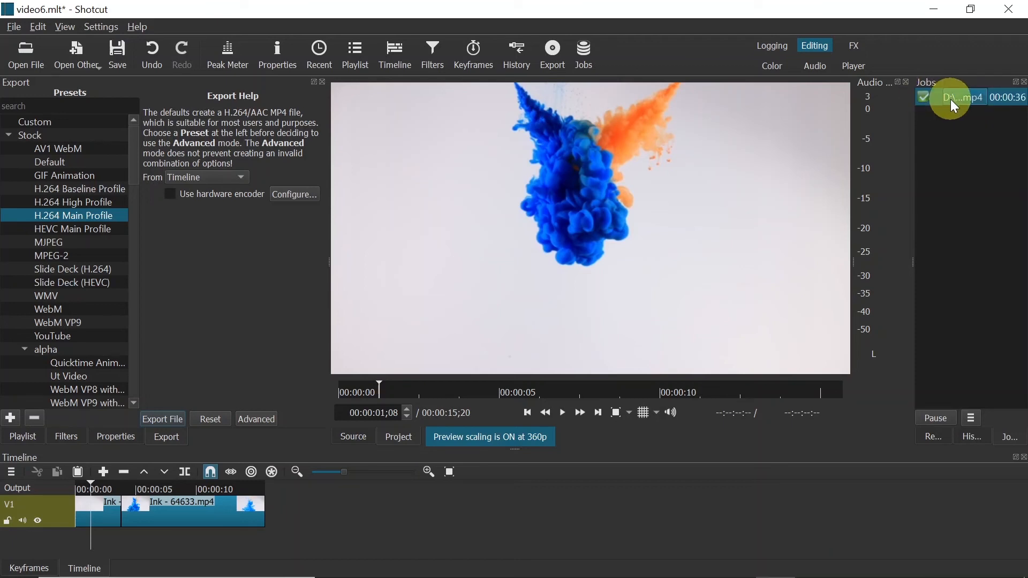
{"action": "right_click", "coordinate": [955, 100]}
{"action": "left_click", "coordinate": [950, 111]}
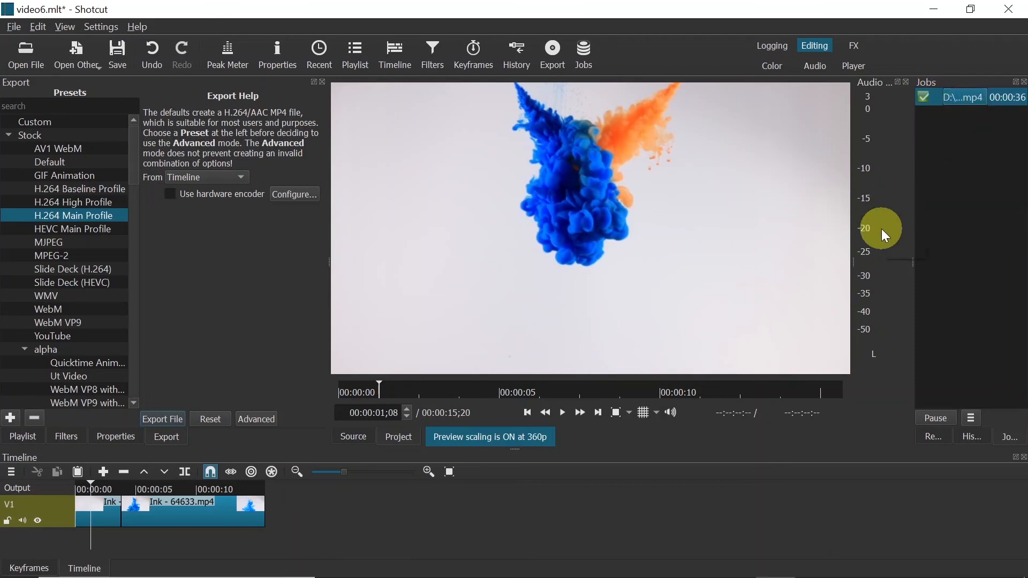